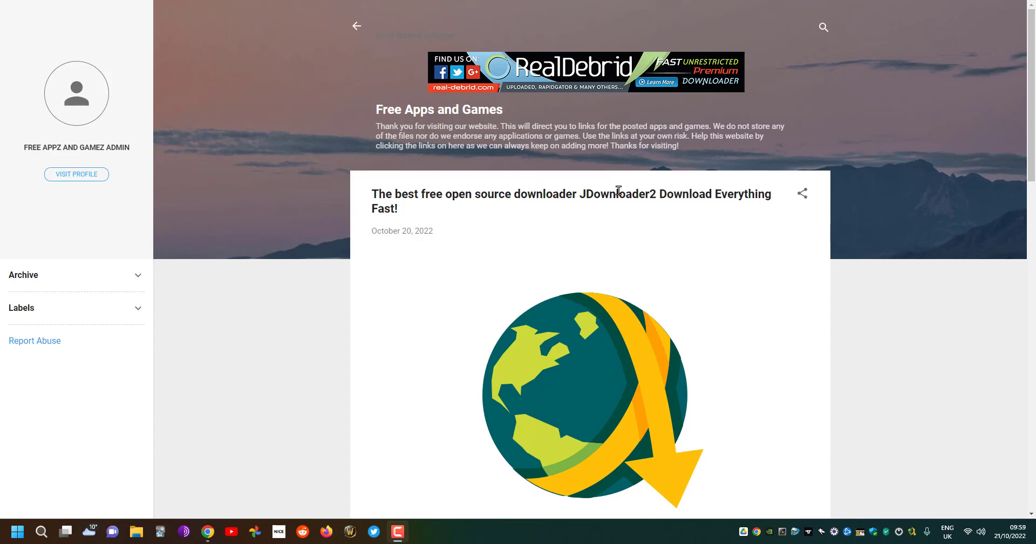
Scroll through the JDownloader blog post, briefly enlarging and closing the logo image.
scroll(582, 165, "down", 3)
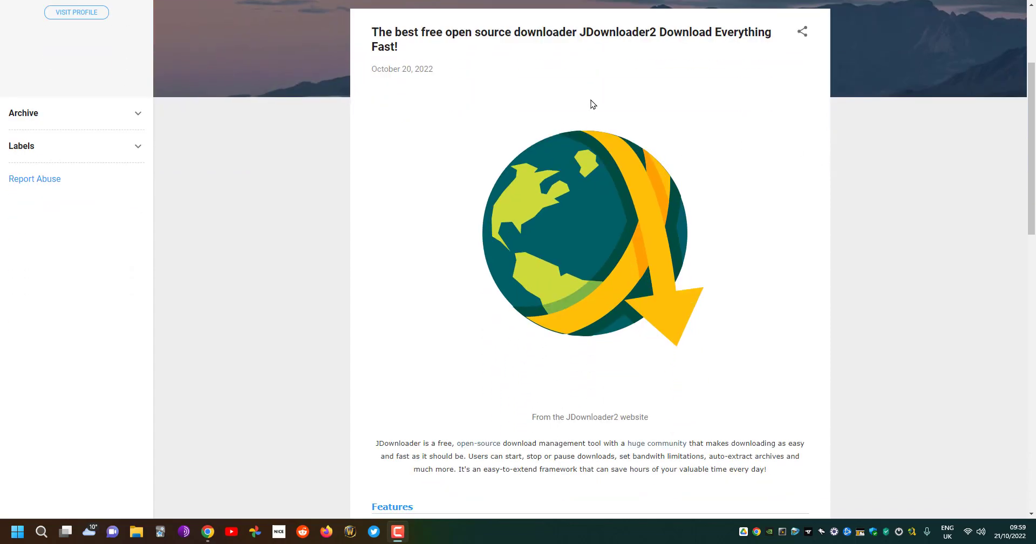
left_click(614, 227)
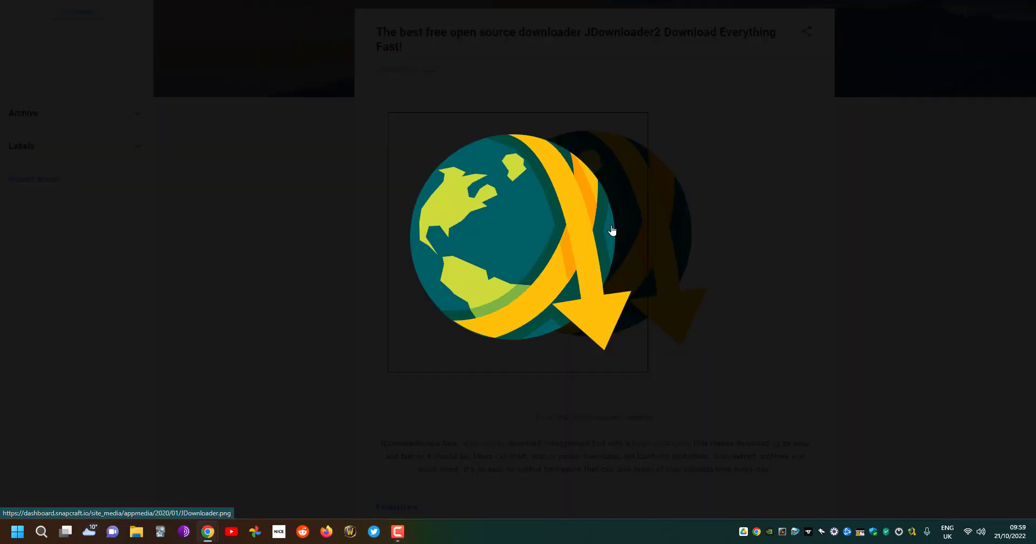
left_click(800, 167)
scroll(726, 105, "down", 4)
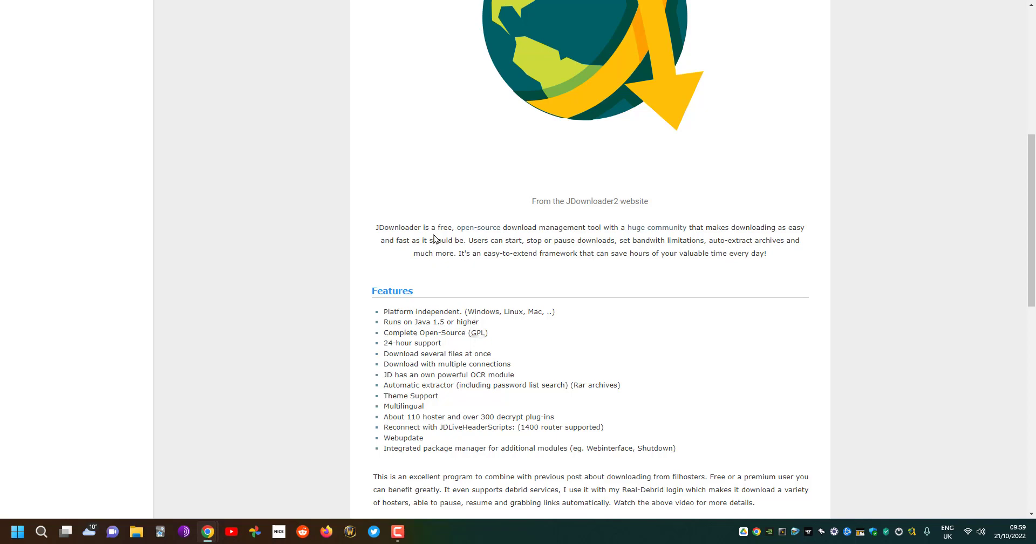
scroll(511, 205, "down", 2)
scroll(601, 259, "up", 2)
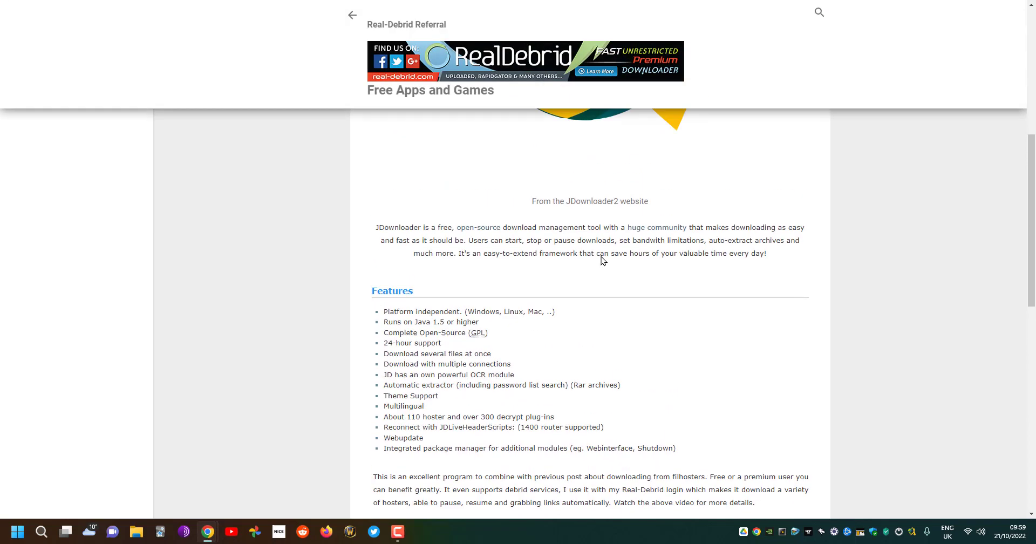
scroll(602, 260, "up", 7)
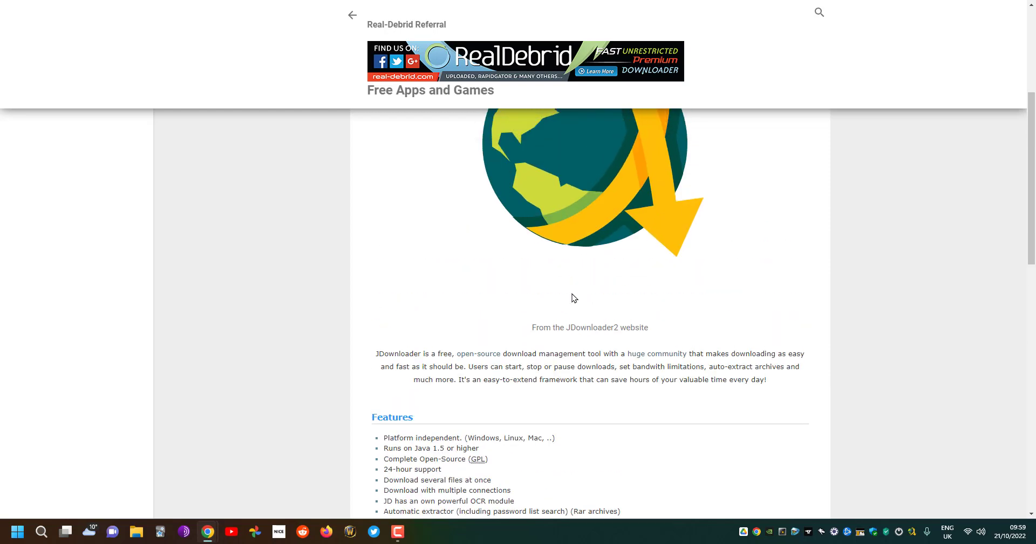
scroll(721, 265, "down", 6)
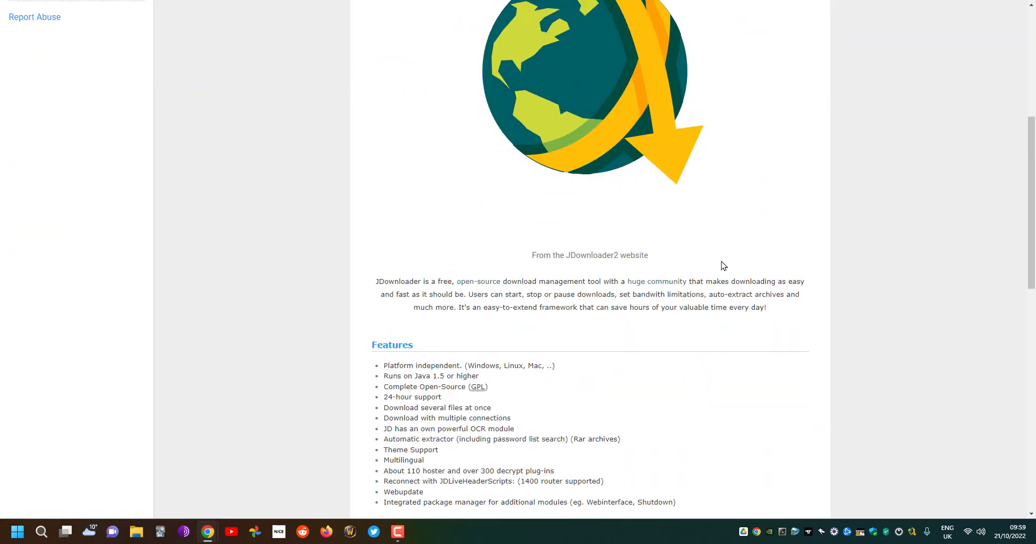
scroll(723, 265, "up", 3)
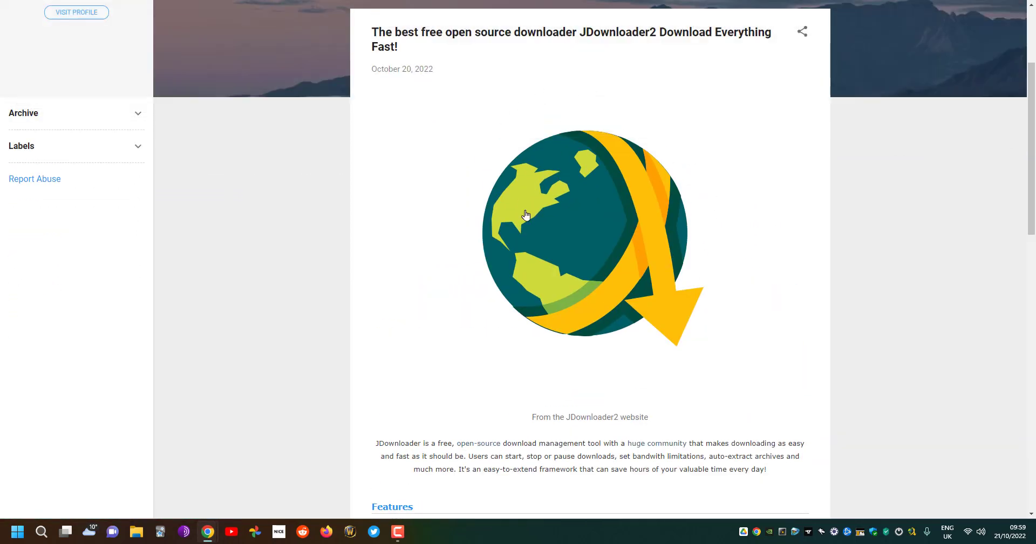
scroll(571, 234, "down", 5)
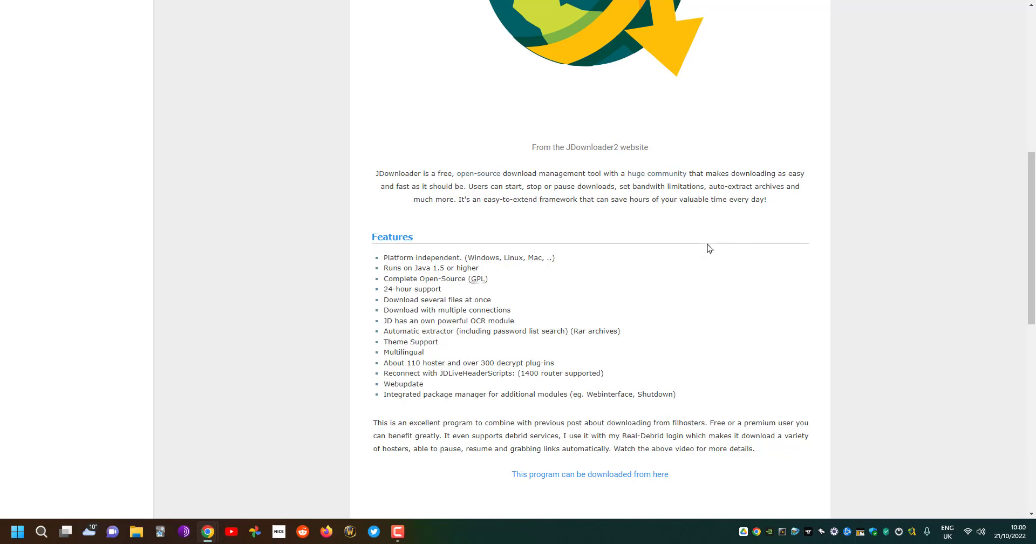
scroll(715, 276, "up", 6)
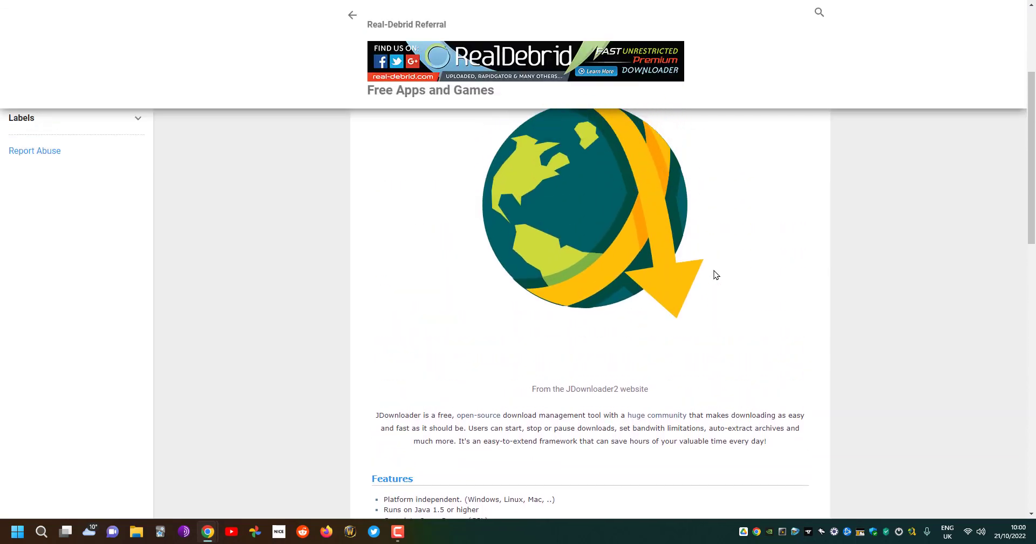
scroll(714, 275, "up", 4)
scroll(714, 275, "down", 10)
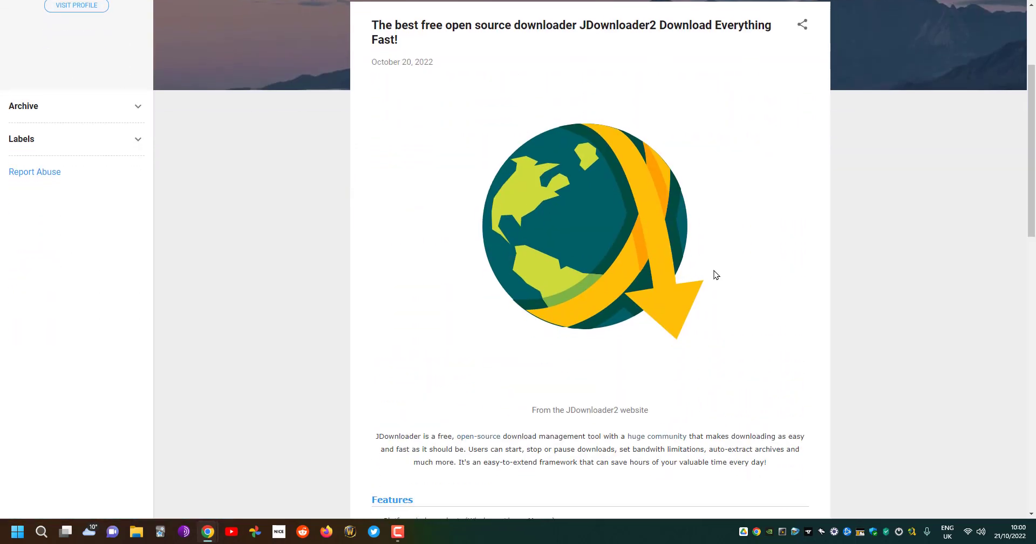
scroll(316, 14, "down", 1)
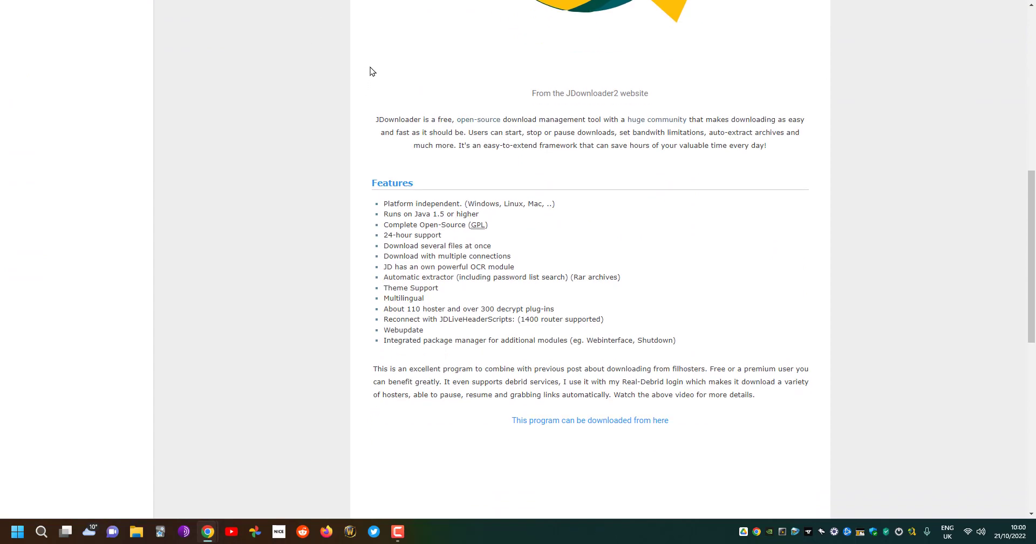
On the jdownloader.org tab, follow 'Download HERE' to the revision 46679 download page.
key("ctrl+Tab")
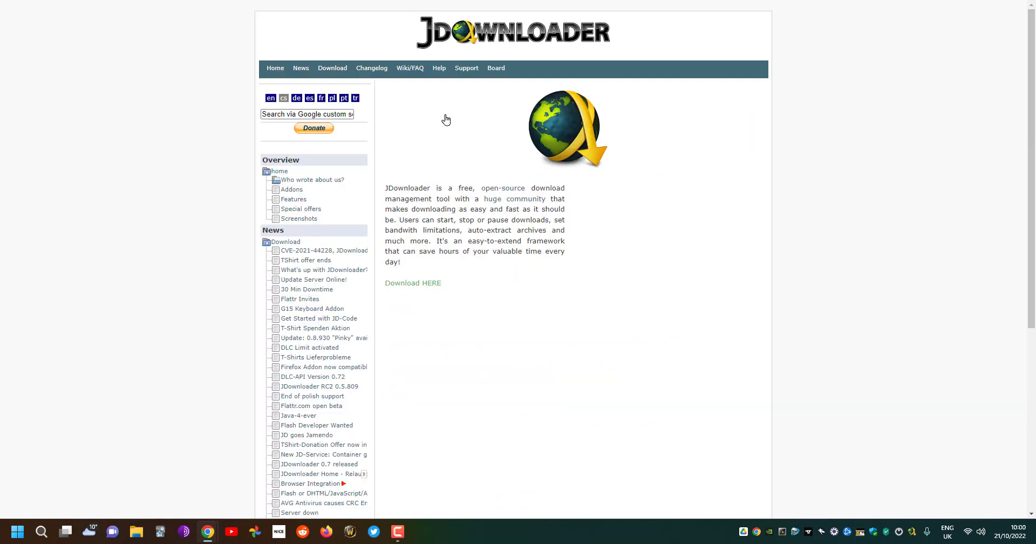
key("ctrl+shift+Tab")
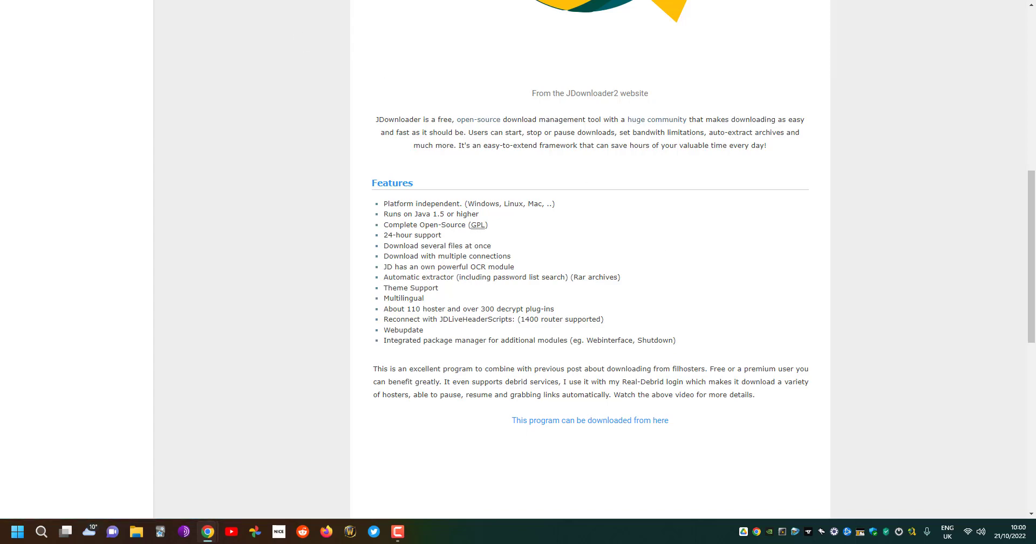
key("ctrl+Tab")
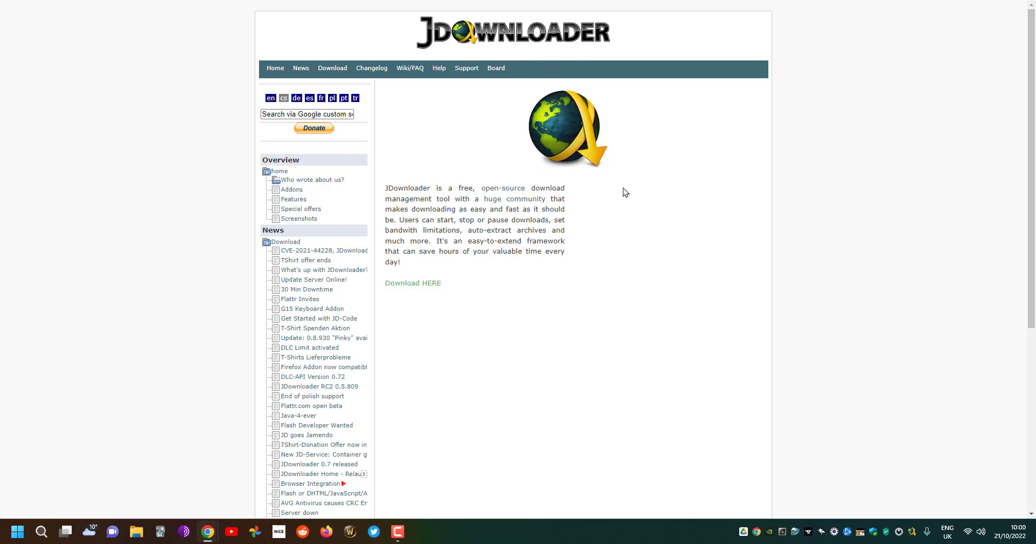
left_click(400, 286)
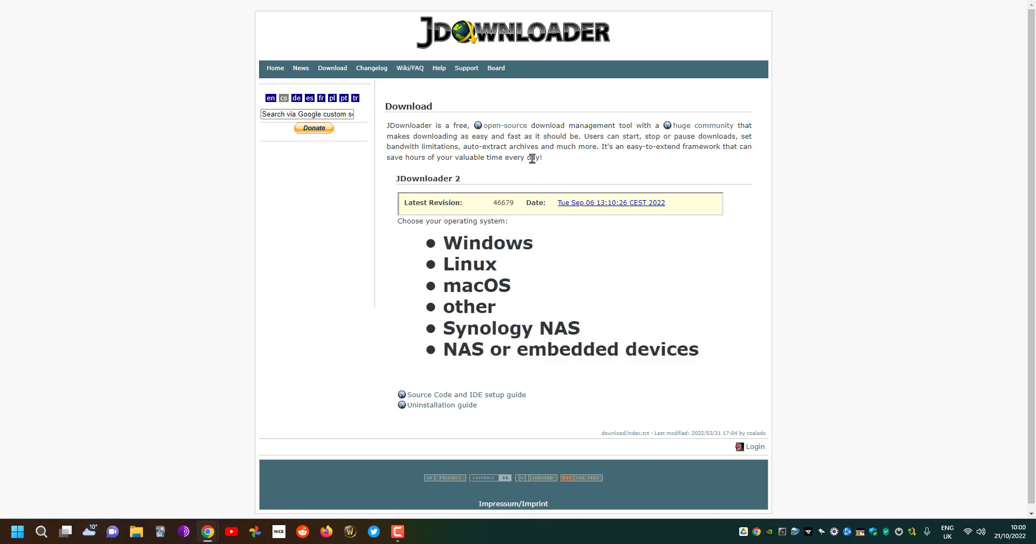
Bring JDownloader 2 forward and open Settings to the premium account list.
left_click(911, 531)
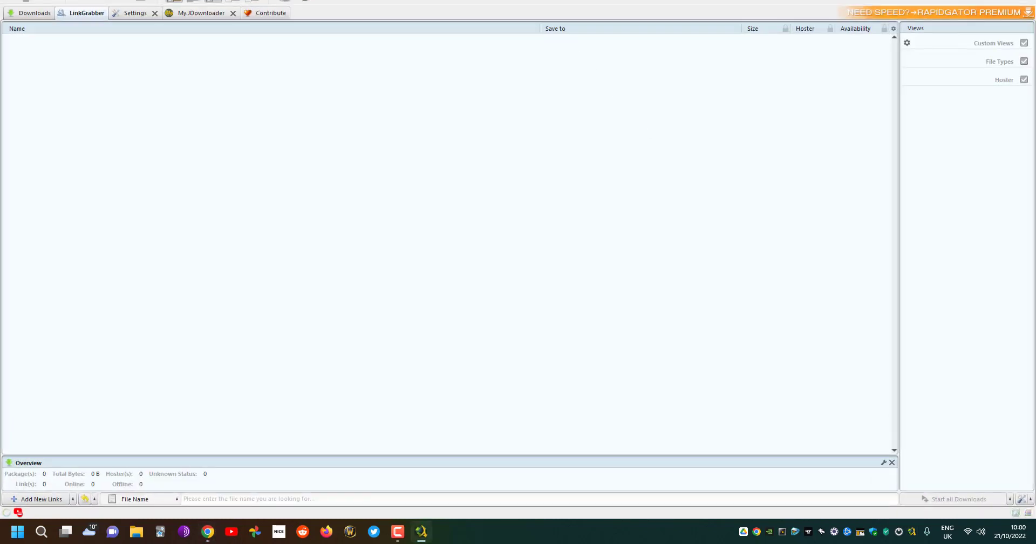
left_click(27, 10)
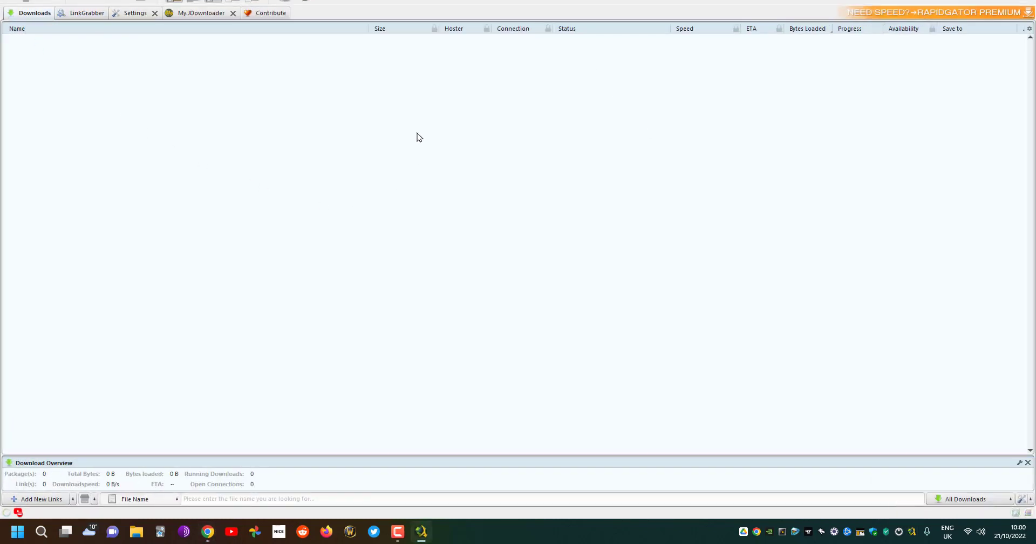
left_click(139, 14)
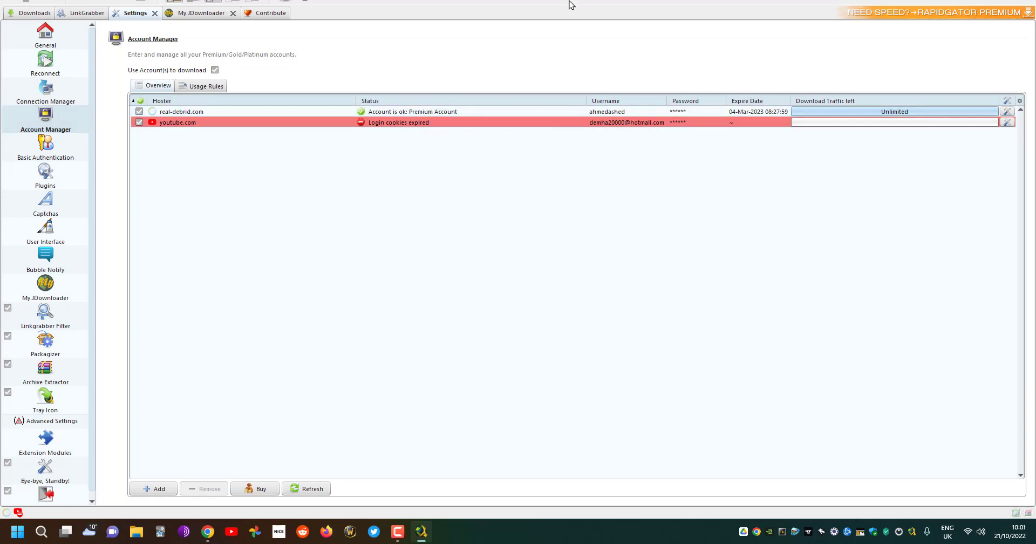
Un-maximize and resize the window so all account columns, including unlimited traffic, show.
left_click_drag(569, 7, 507, 27)
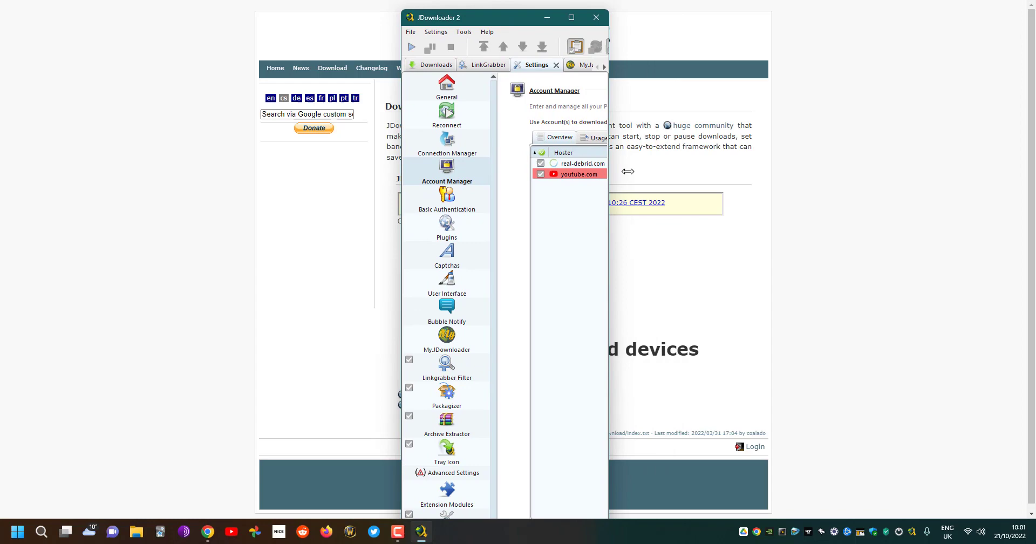
left_click_drag(403, 190, 1, 165)
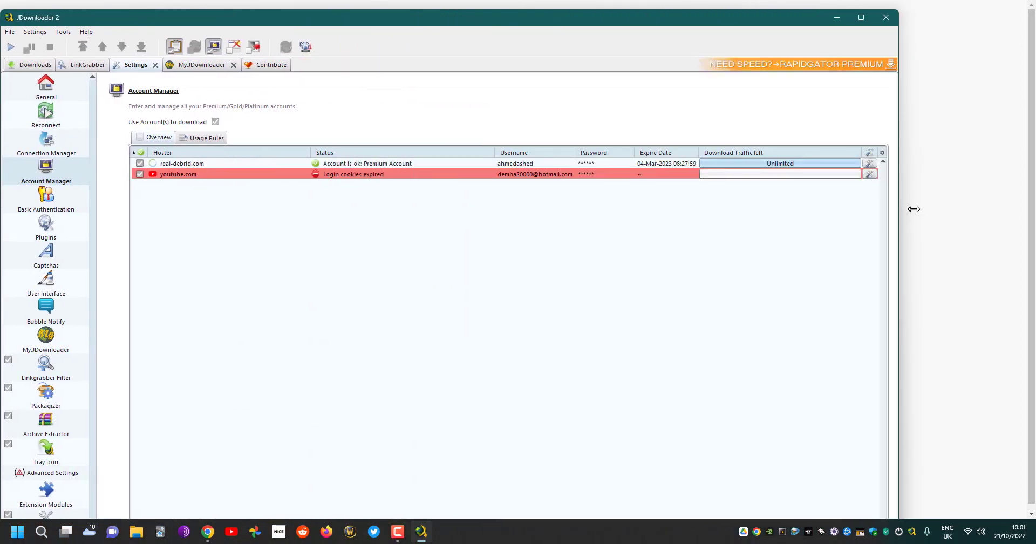
left_click_drag(900, 208, 1031, 212)
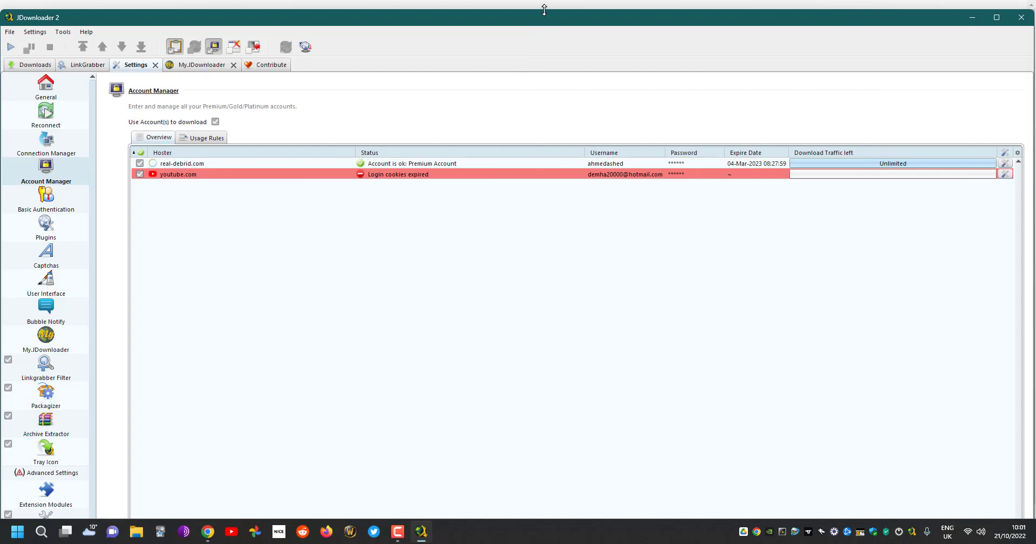
left_click_drag(541, 13, 543, 4)
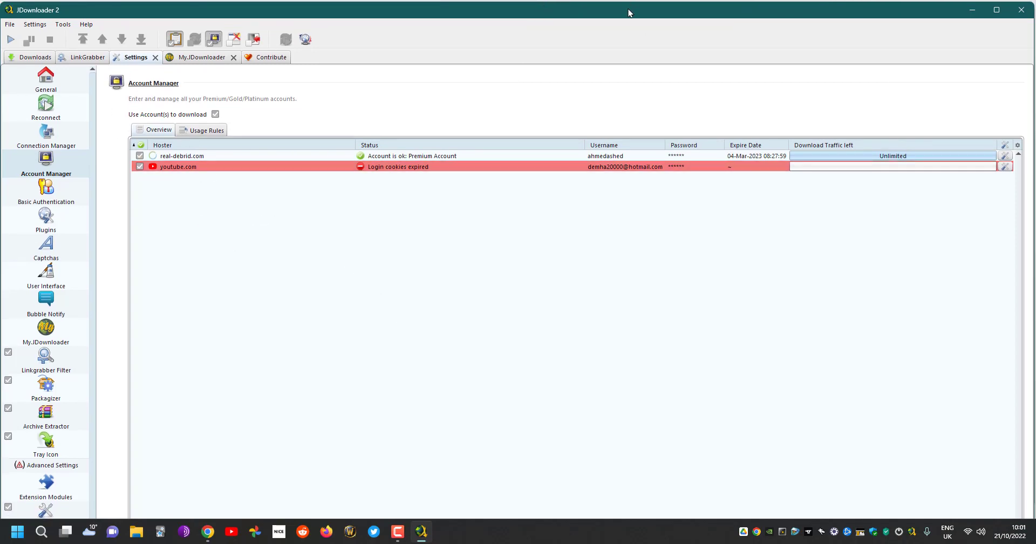
left_click_drag(640, 2, 647, 26)
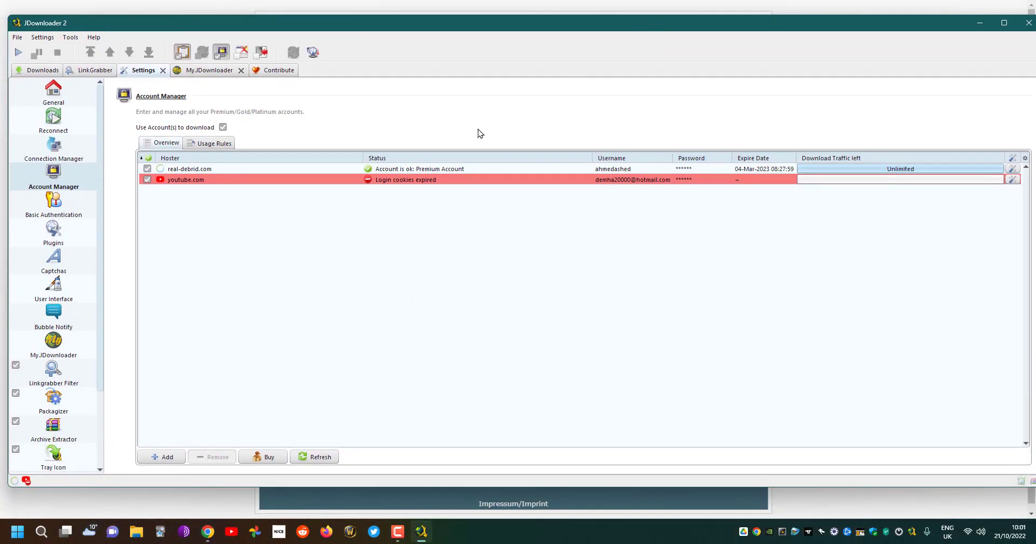
left_click(238, 179)
left_click(151, 458)
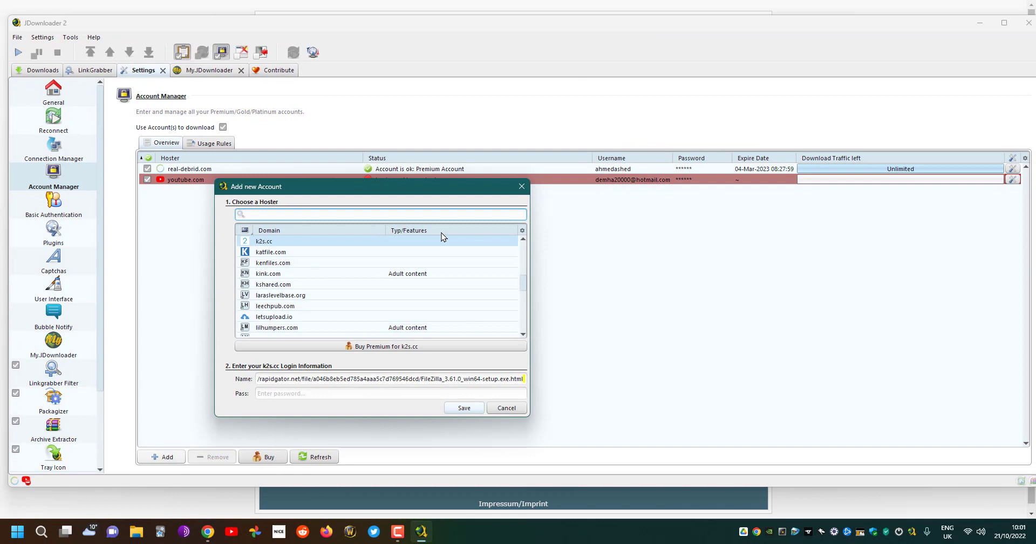
type("rea")
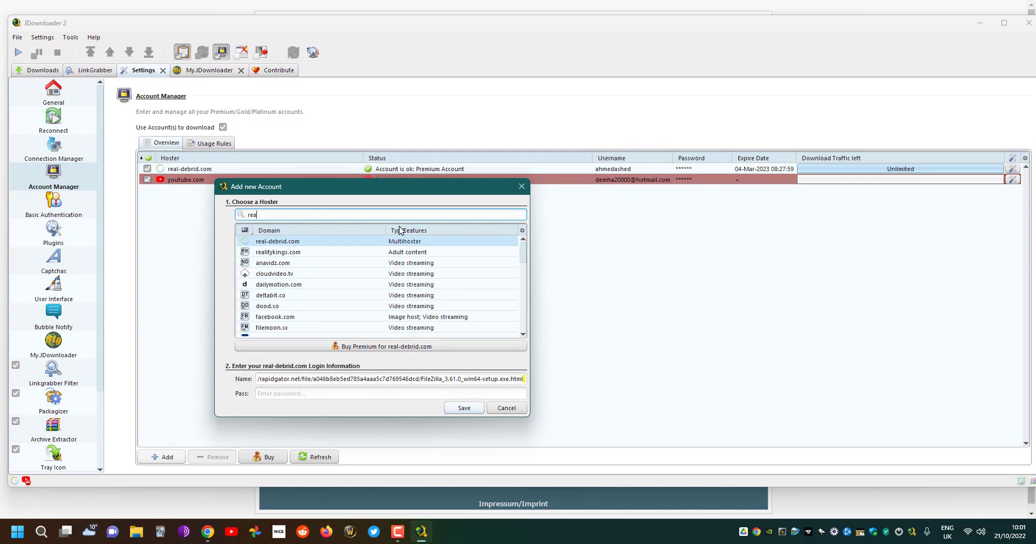
left_click(506, 407)
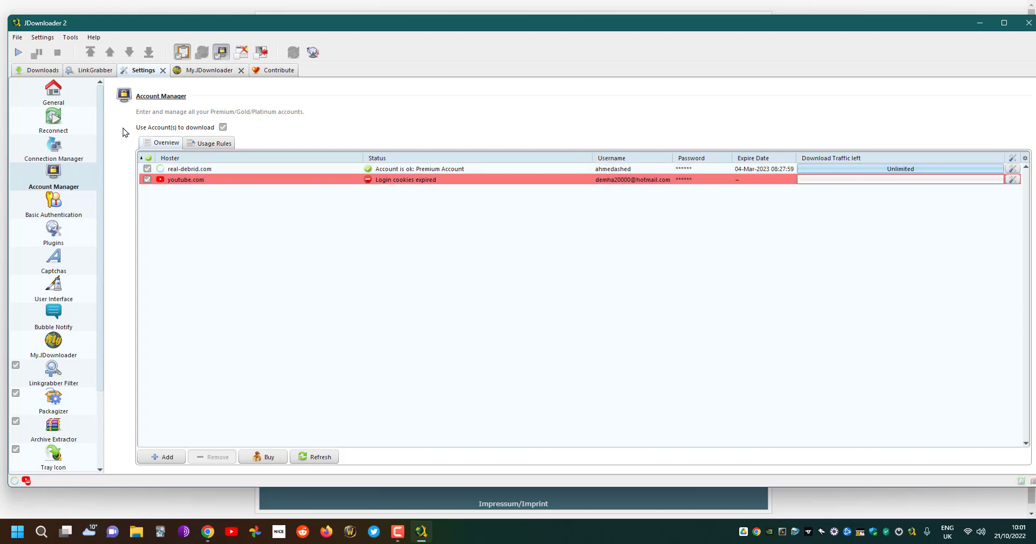
Copy the Rapidgator FileZilla page URL from the address bar and return to JDownloader 2's LinkGrabber.
left_click(49, 74)
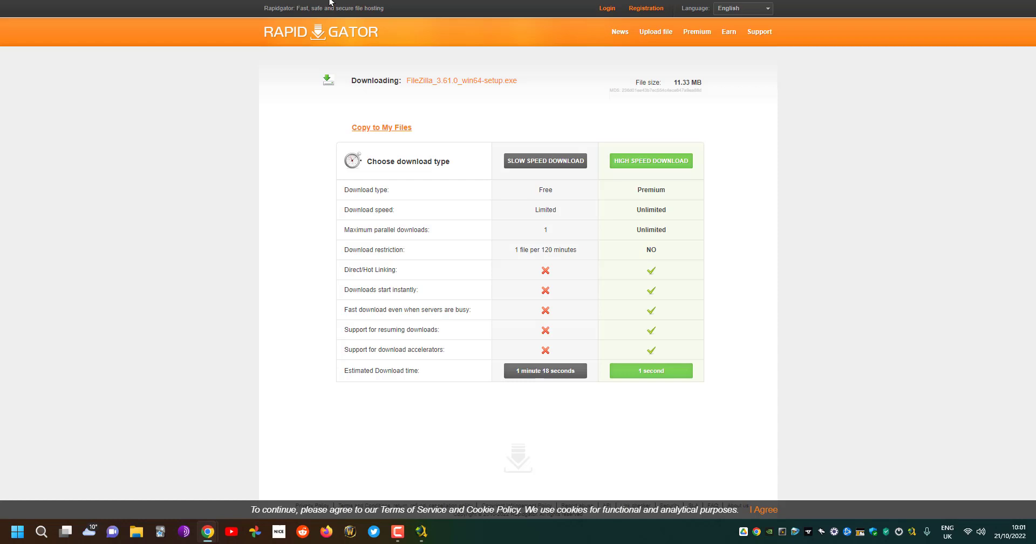
right_click(337, 6)
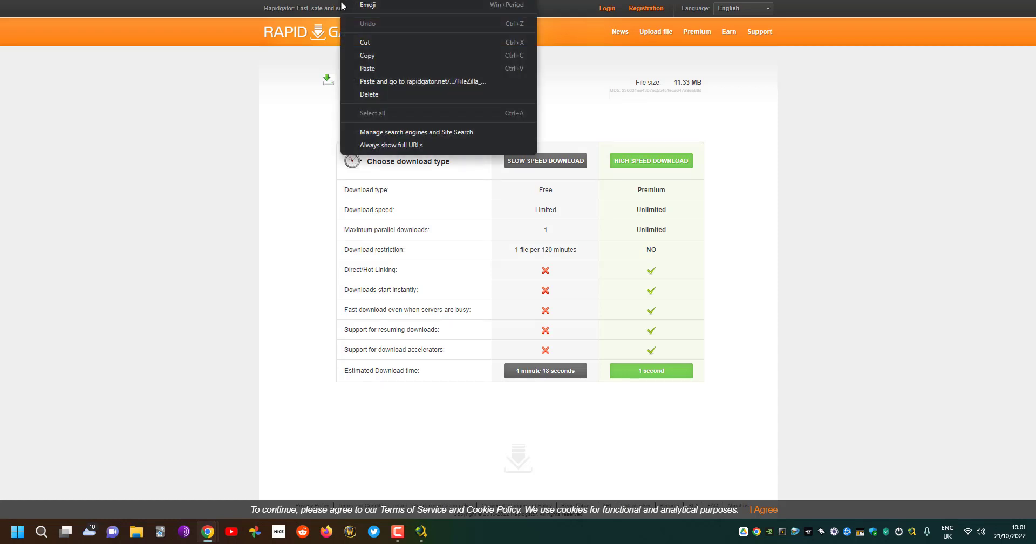
left_click(380, 51)
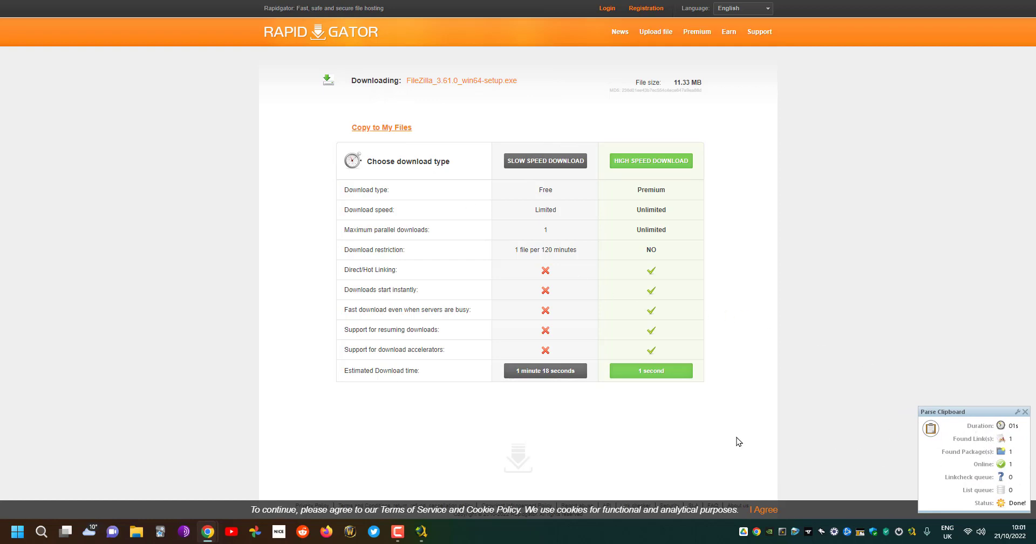
left_click(421, 531)
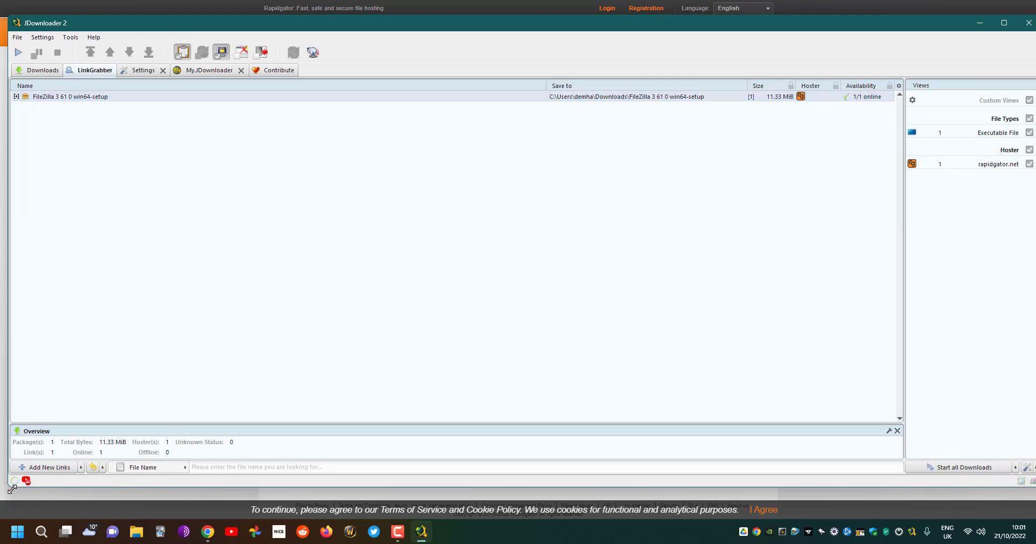
Start downloading the FileZilla 3 61 0 win64-setup package from LinkGrabber's context menu.
mouse_move(15, 485)
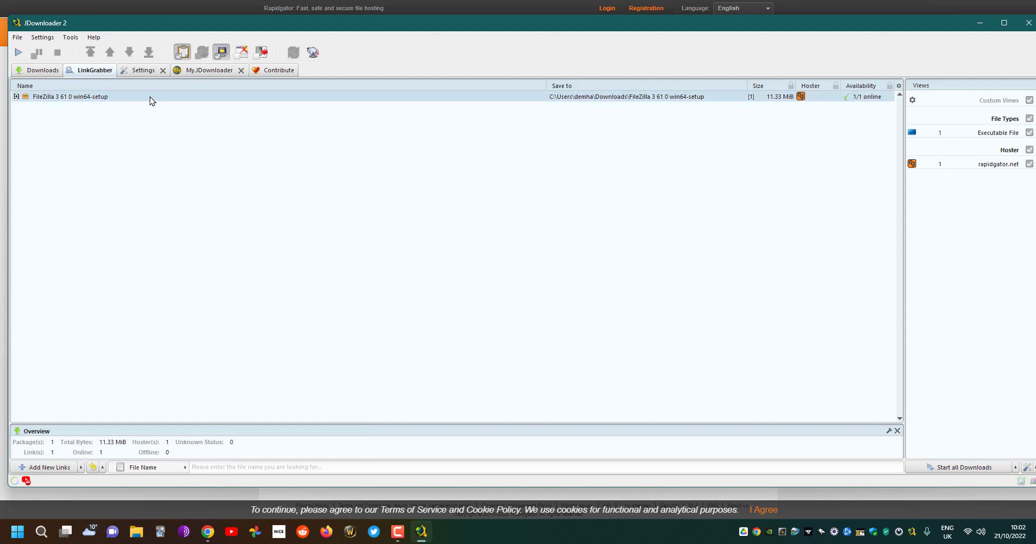
right_click(152, 97)
left_click(170, 103)
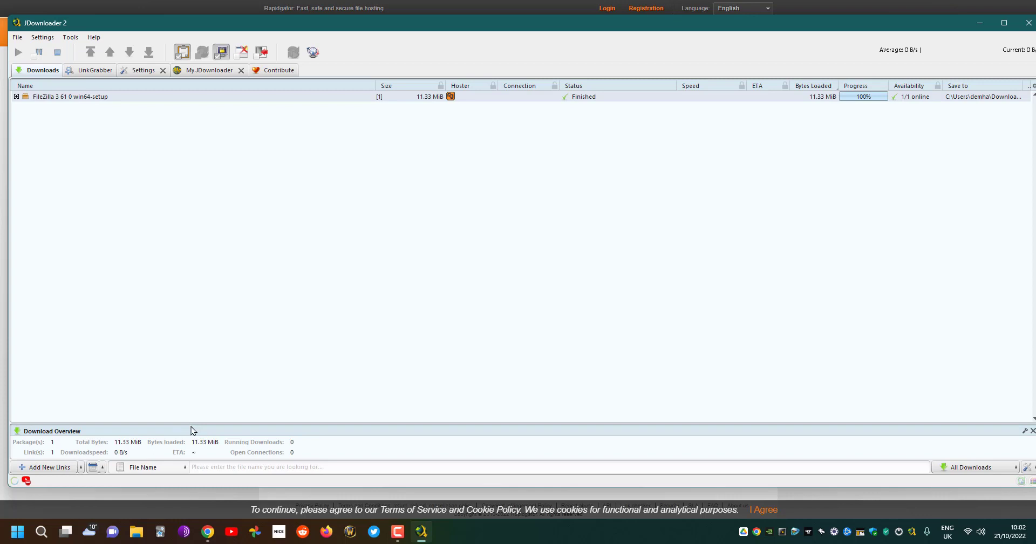
Expand the FileZilla package, maximize the window, and open its Package Properties panel.
left_click(17, 97)
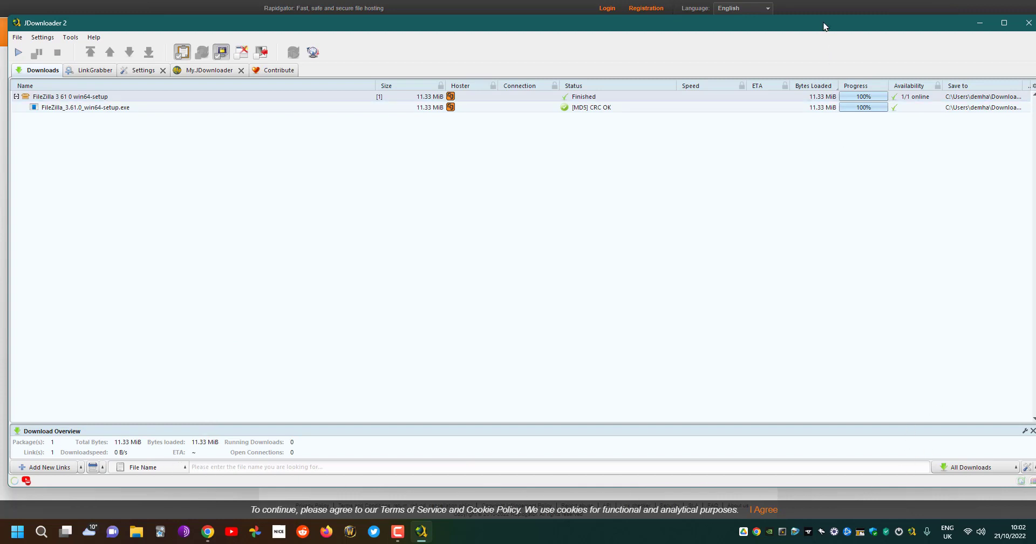
left_click(1004, 23)
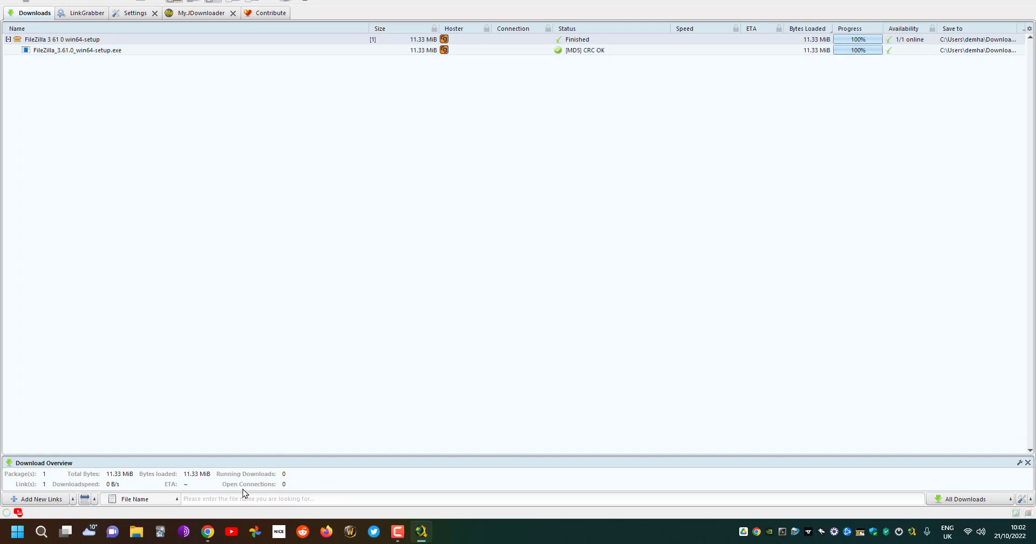
left_click(126, 39)
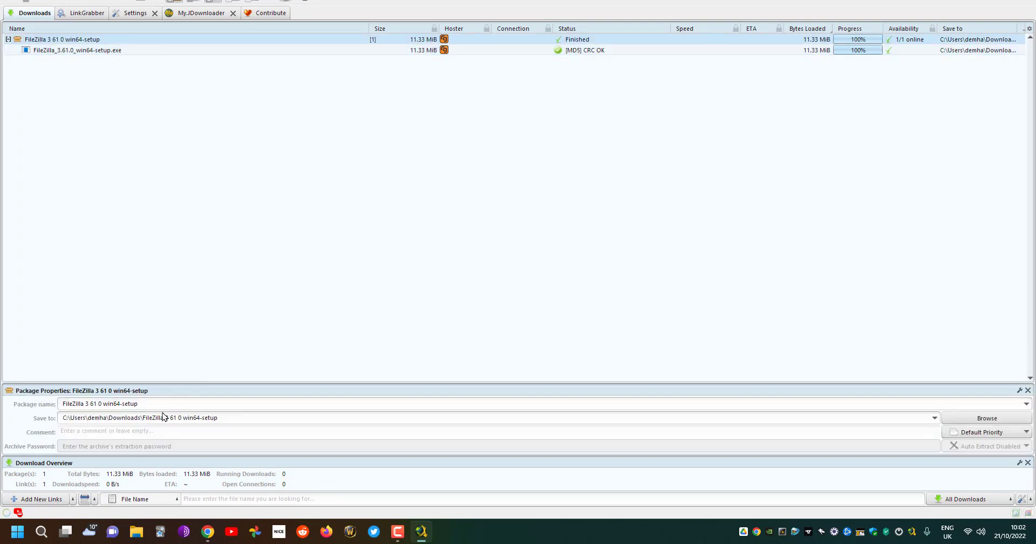
left_click(270, 430)
Go back to Chrome's JDownloader blog tab and scroll to the Features list.
key("alt+Tab")
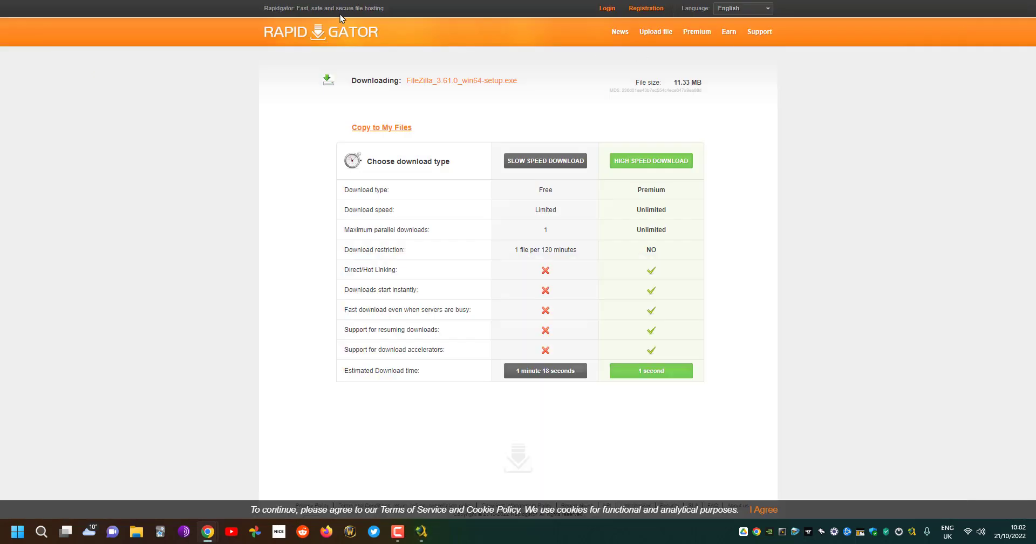
key("ctrl+Tab")
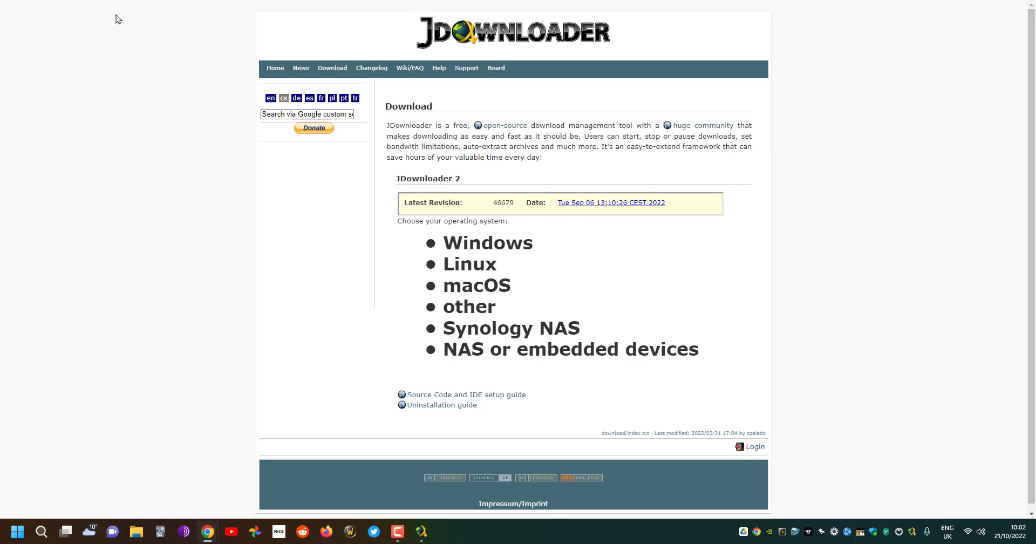
key("ctrl+Tab")
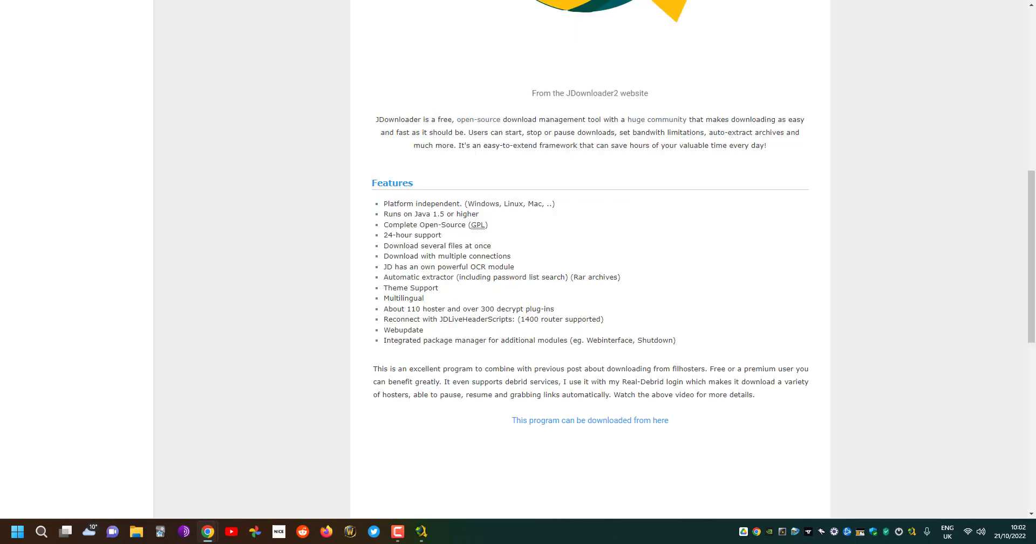
scroll(601, 208, "up", 3)
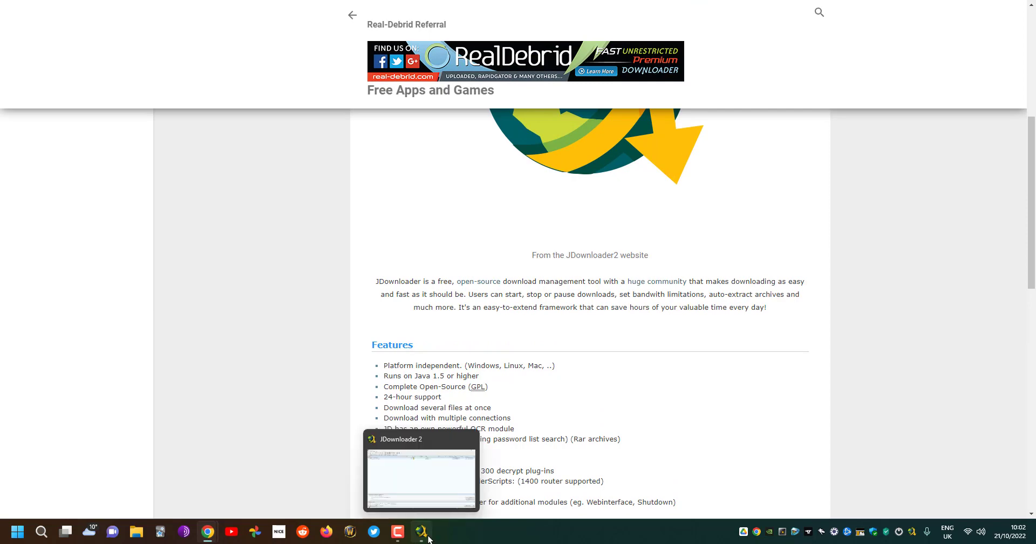
scroll(692, 273, "down", 4)
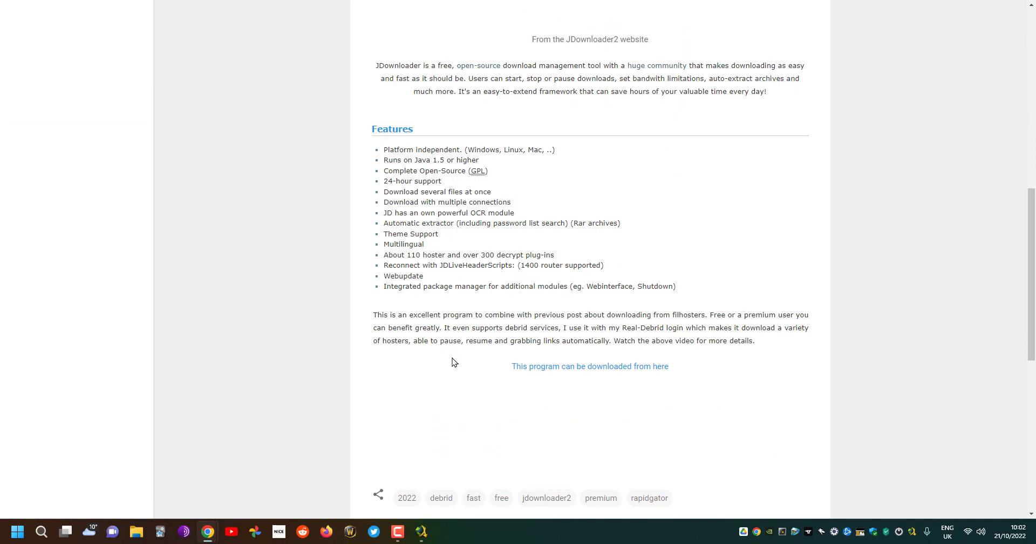
scroll(598, 268, "up", 1)
scroll(598, 269, "up", 2)
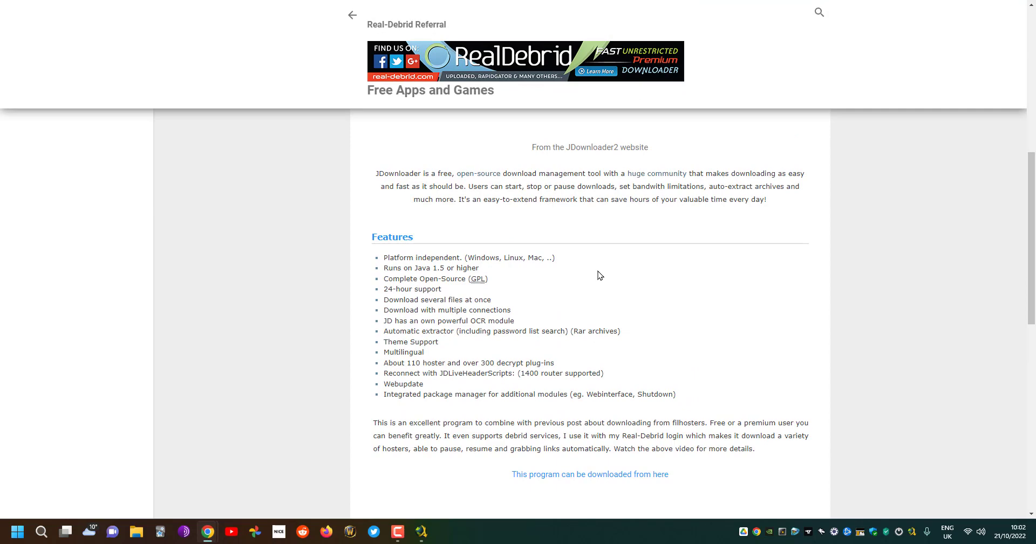